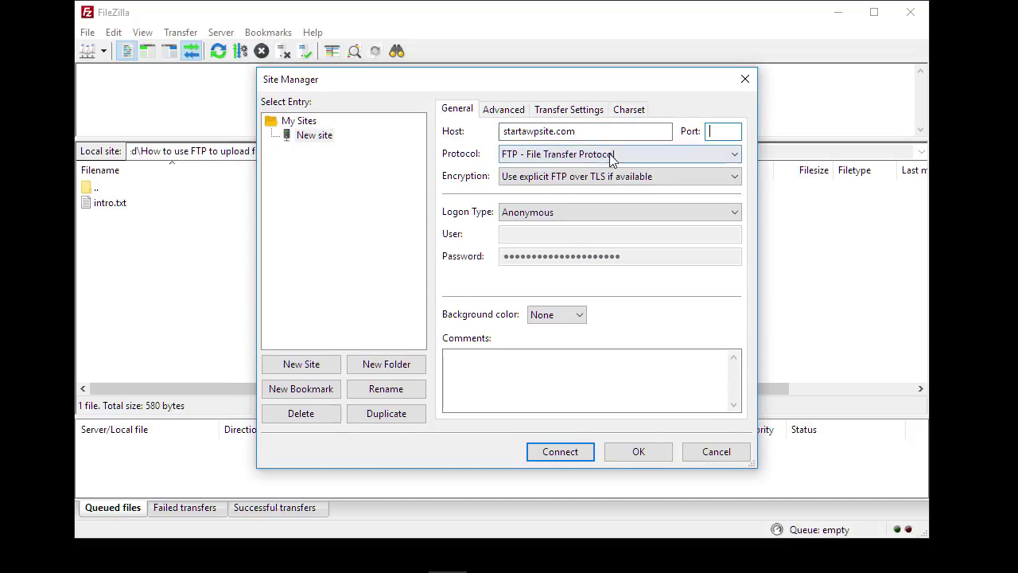
# Set the new site's protocol to FTP - File Transfer Protocol and its encryption to "Use explicit FTP over TLS if available"
pyautogui.click(553, 155)
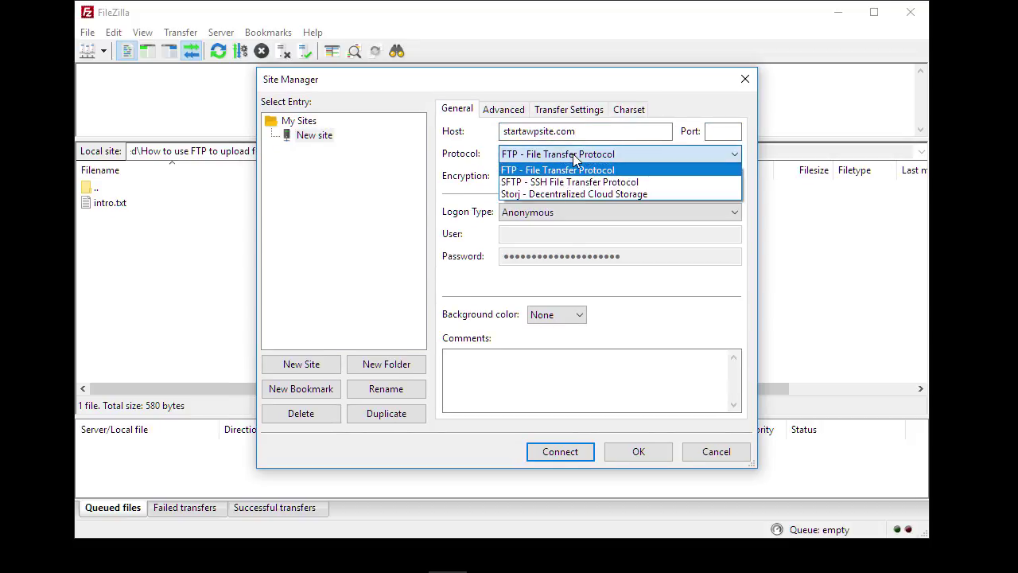
pyautogui.click(567, 172)
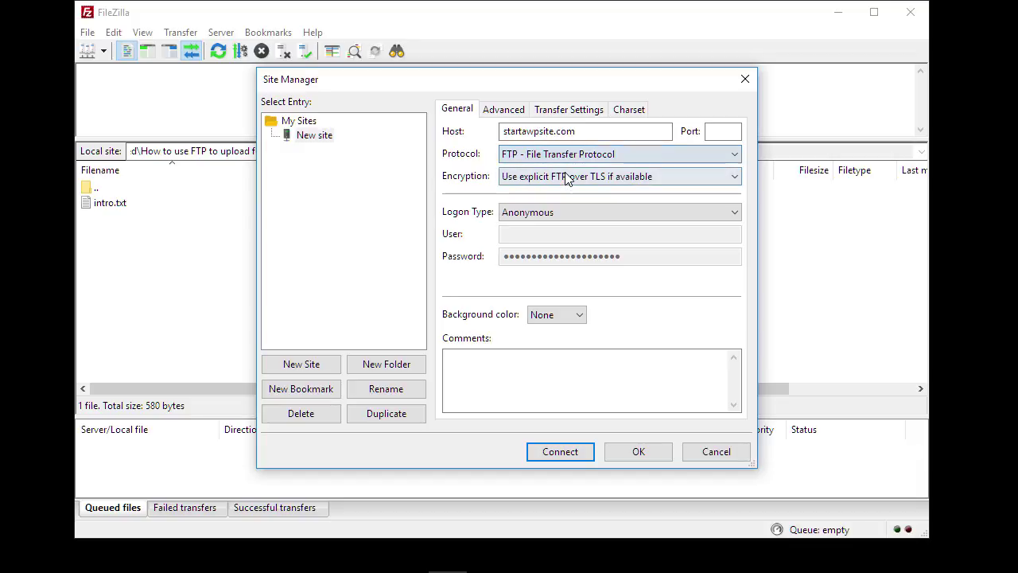
pyautogui.click(652, 178)
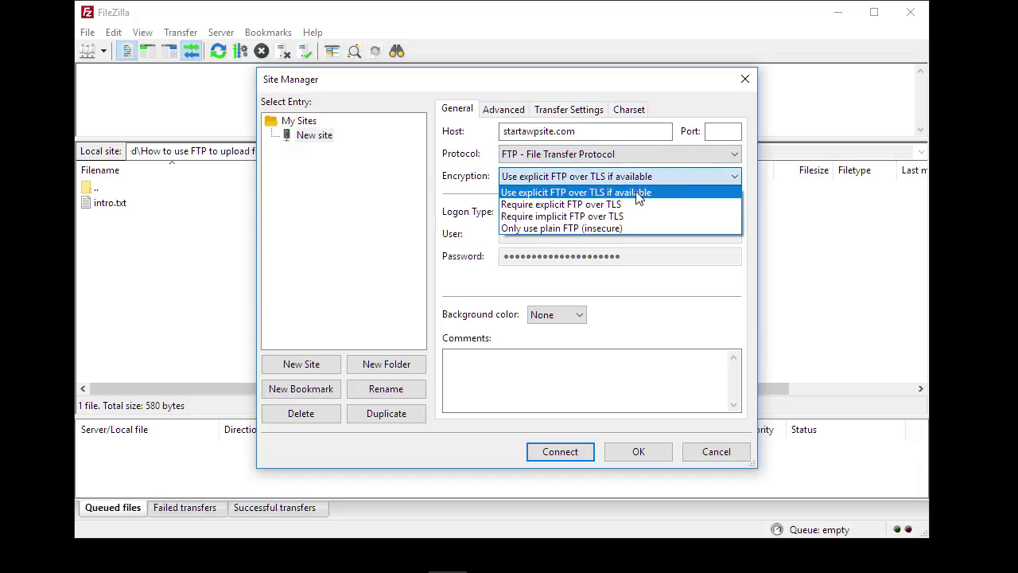
pyautogui.click(635, 191)
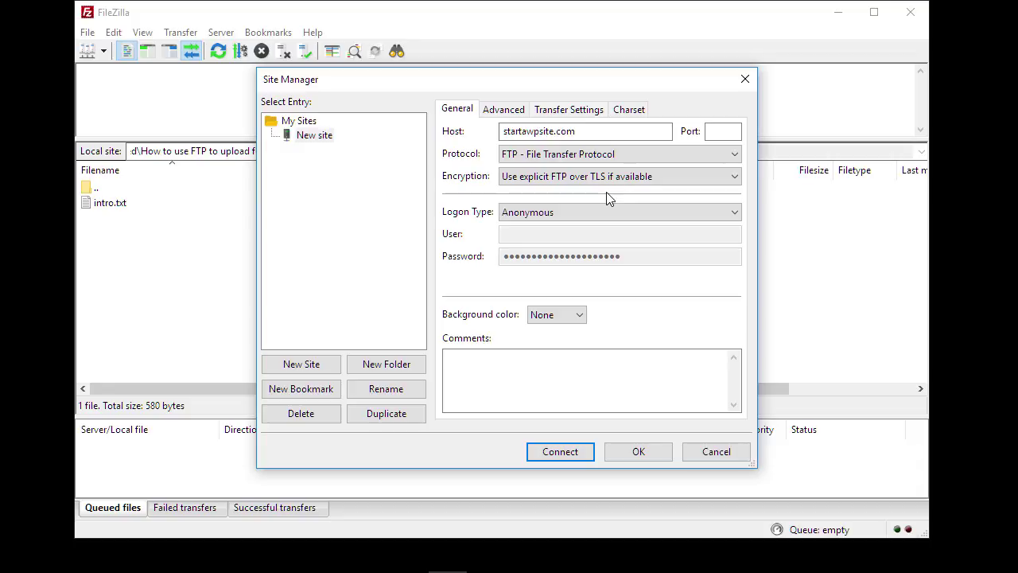
# Set the site's logon type to Normal, with wpbeginner as the user and the account password filled in
pyautogui.click(620, 214)
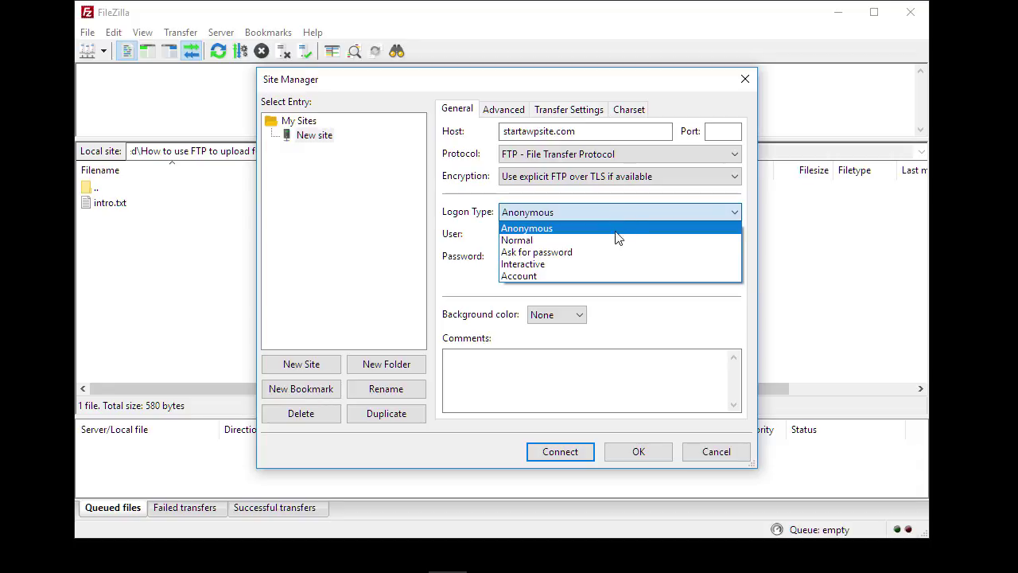
pyautogui.click(577, 242)
pyautogui.click(566, 233)
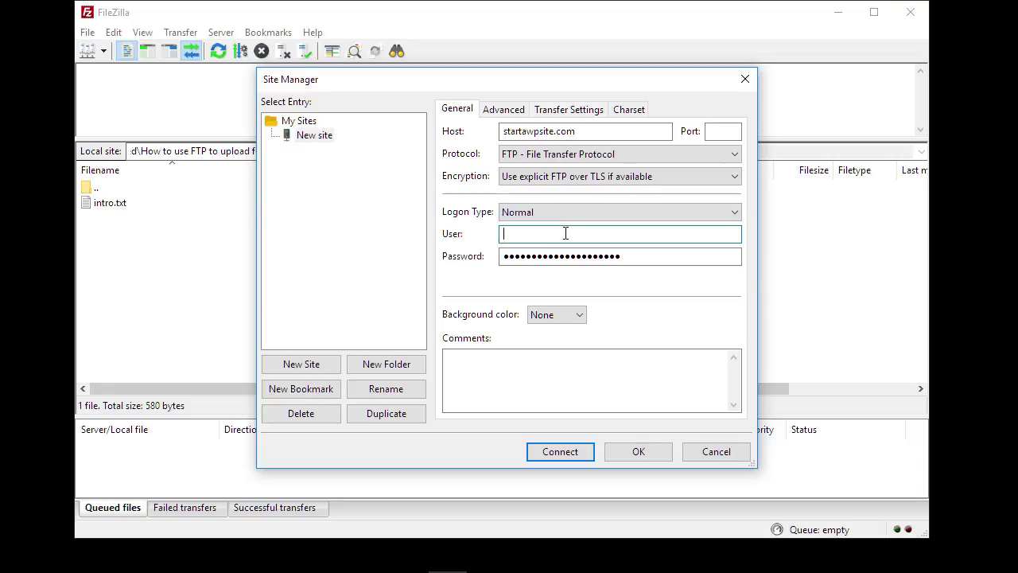
pyautogui.write('wpbeginner')
pyautogui.press('Tab')
pyautogui.hotkey('ctrl', 'v')
# Rename the new site entry to mysite and connect to it
pyautogui.click(310, 135)
pyautogui.click(389, 390)
pyautogui.write('mysite')
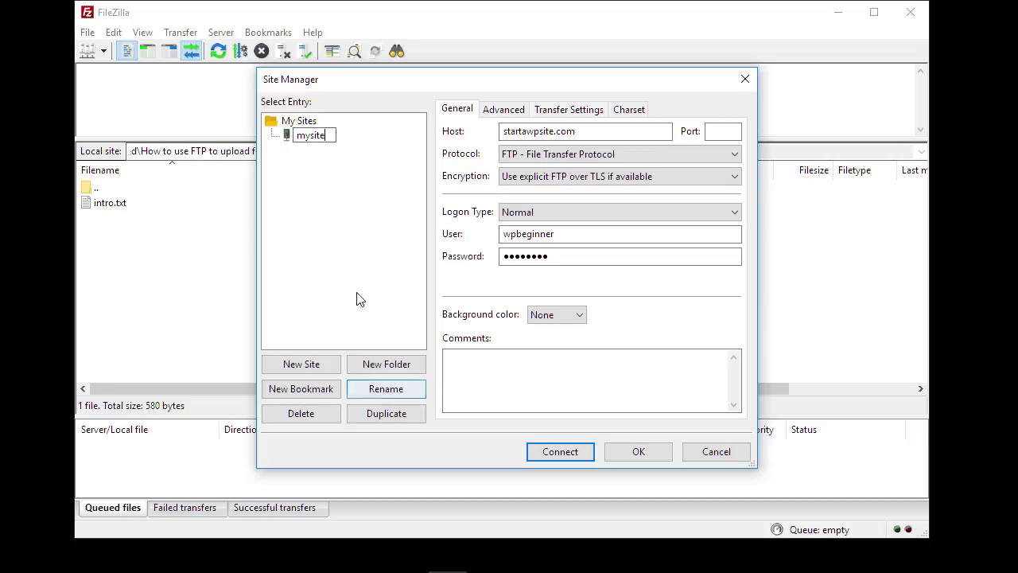
pyautogui.press('Return')
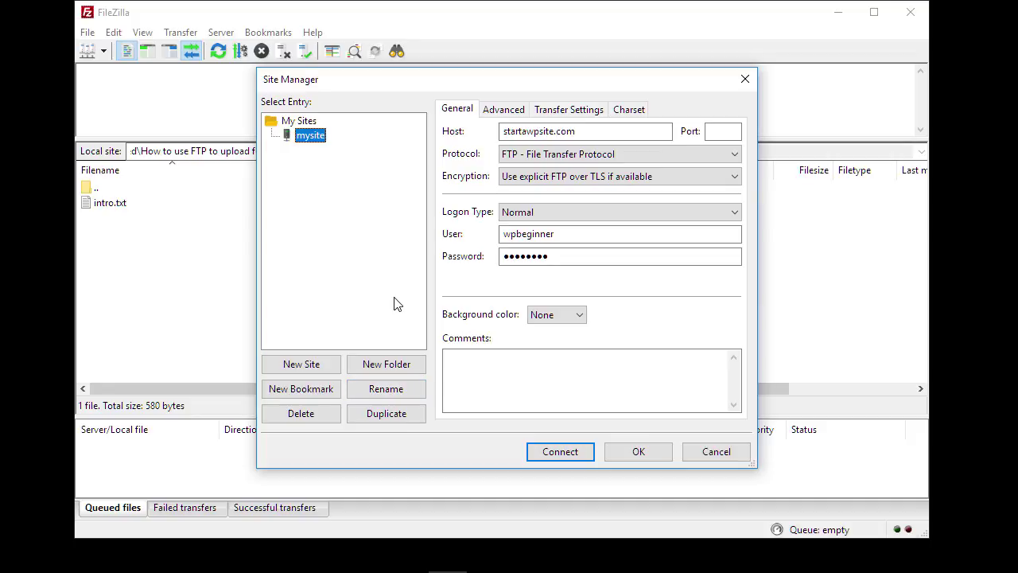
pyautogui.click(546, 456)
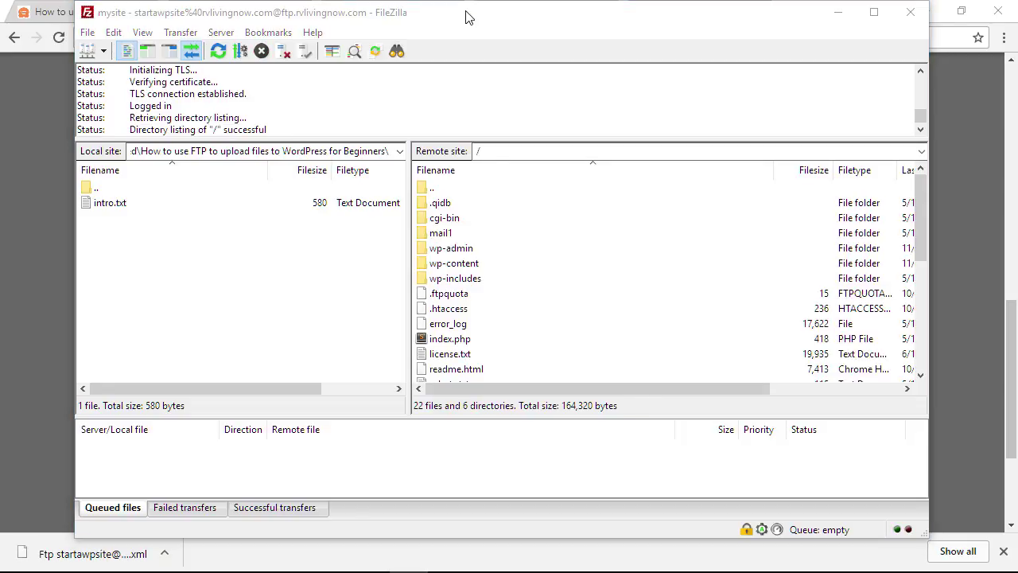
pyautogui.moveTo(466, 16); pyautogui.dragTo(477, 19)
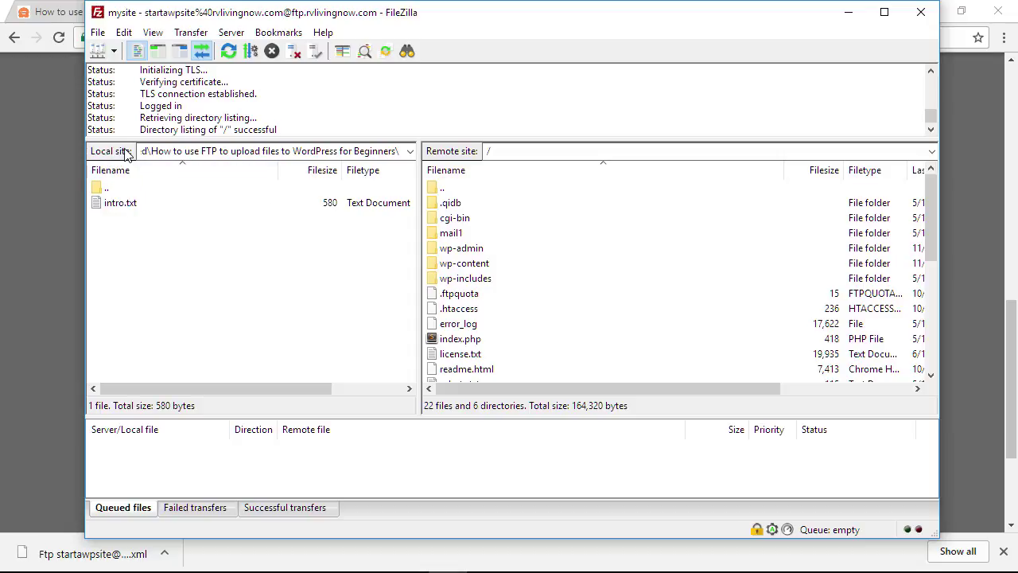
pyautogui.click(211, 151)
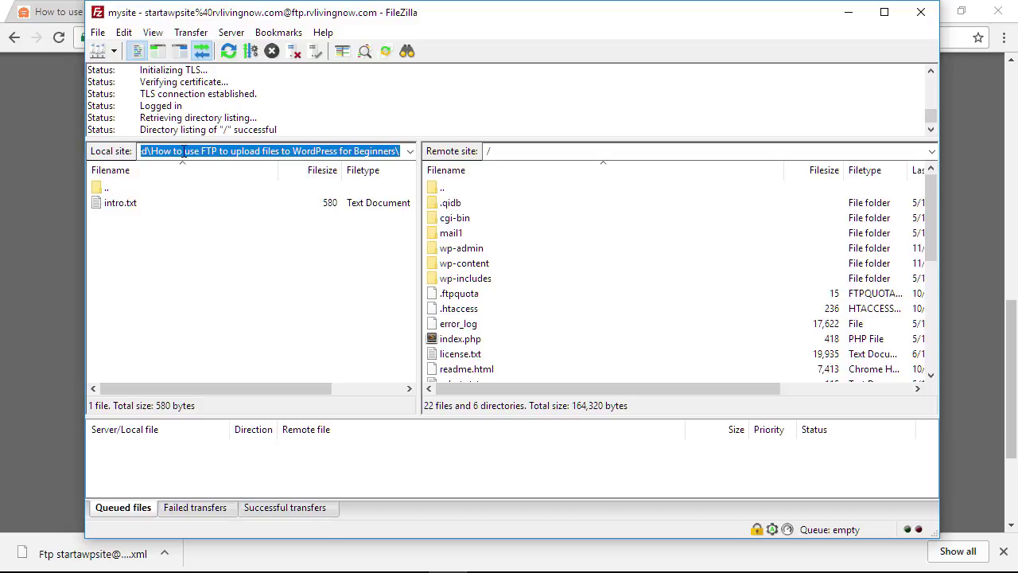
pyautogui.click(194, 264)
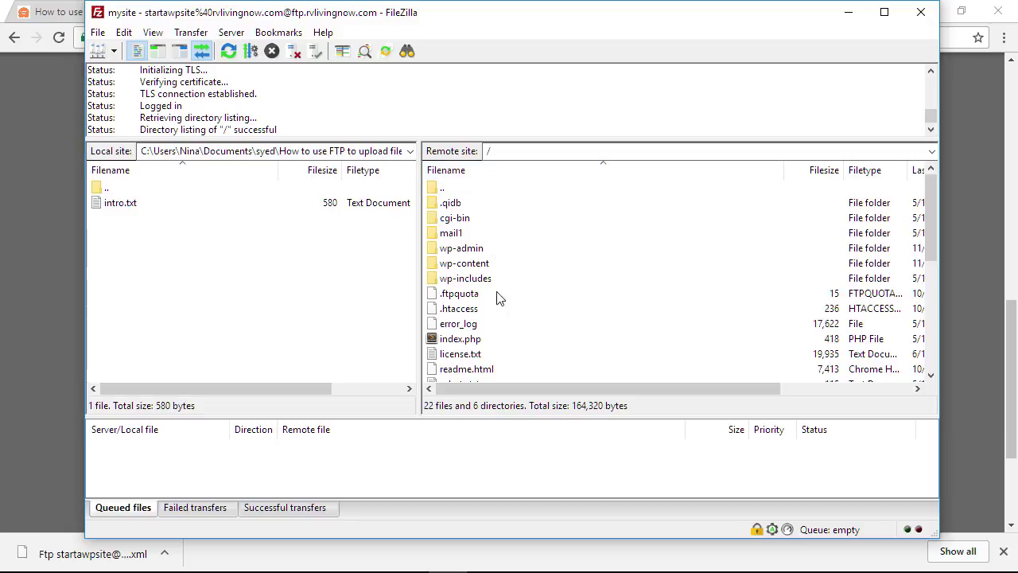
# Open the remote folder /wp-content/themes/twentyseventeen
pyautogui.doubleClick(525, 187)
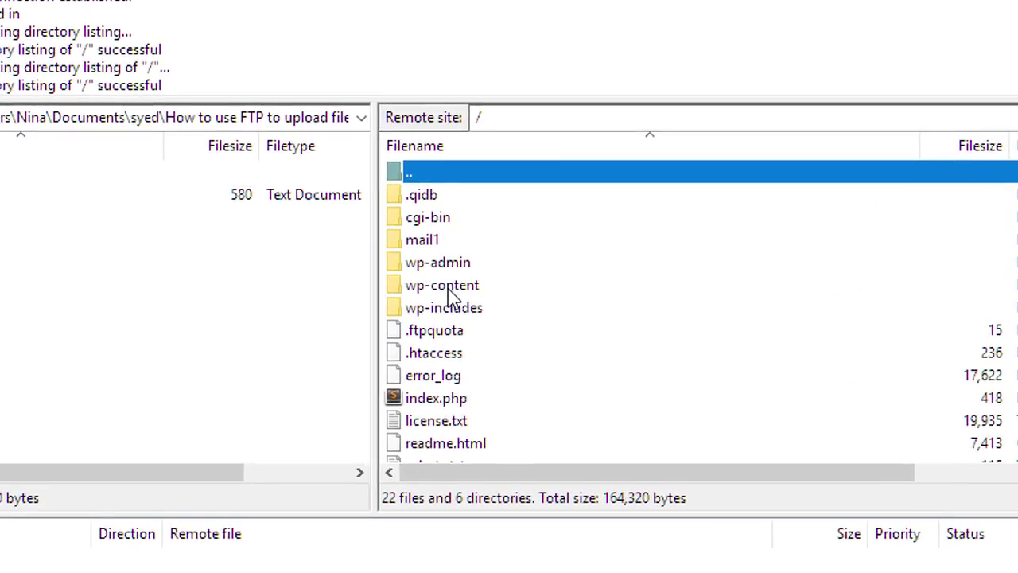
pyautogui.doubleClick(439, 294)
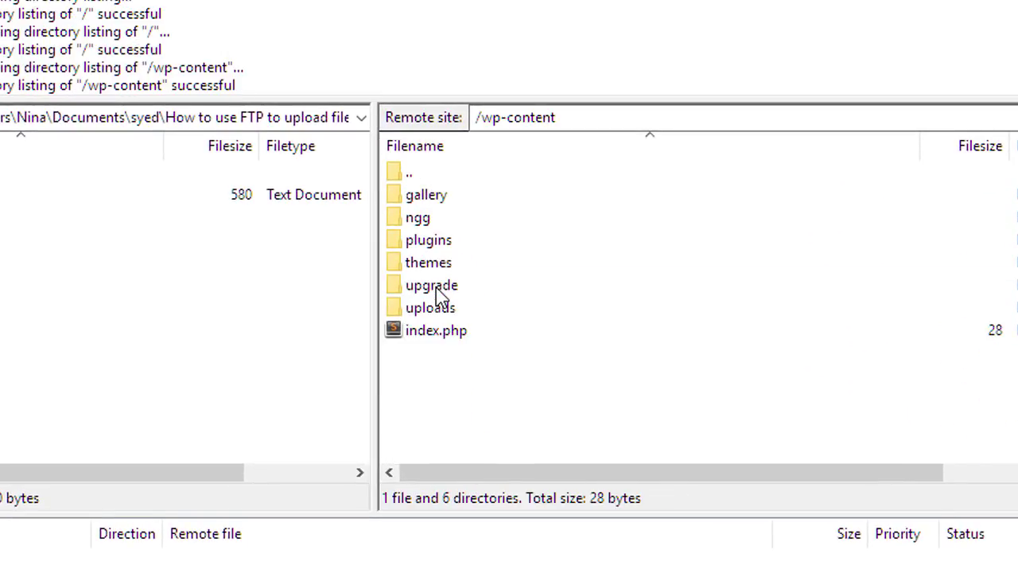
pyautogui.doubleClick(427, 264)
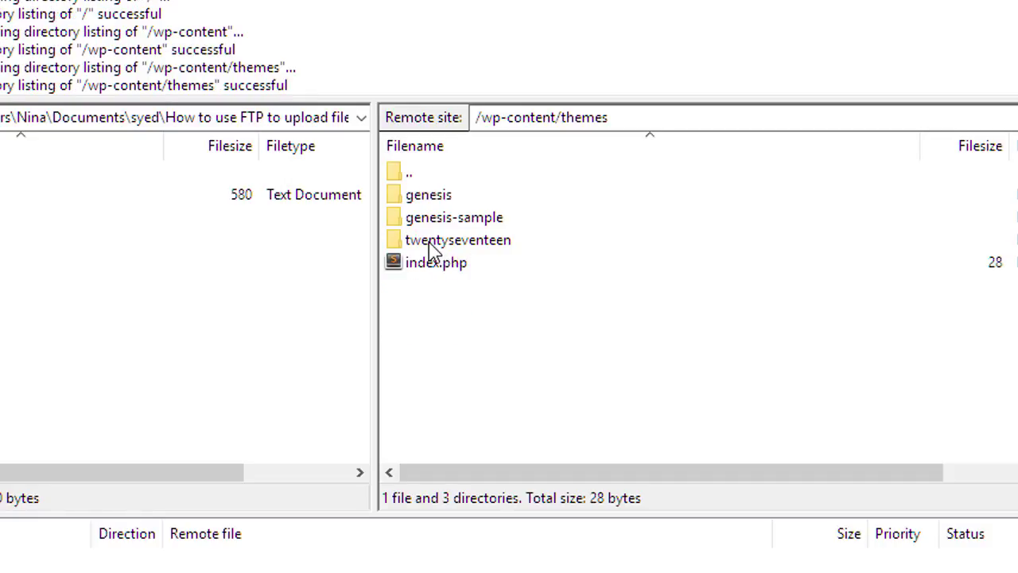
pyautogui.doubleClick(430, 249)
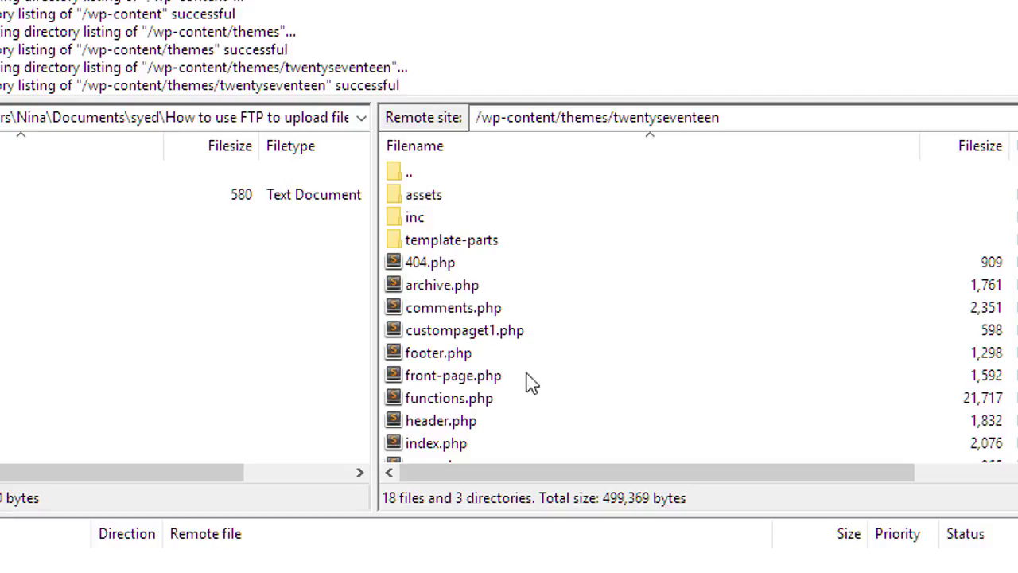
# Download functions.php from the remote twentyseventeen theme folder to the local folder
pyautogui.click(438, 404)
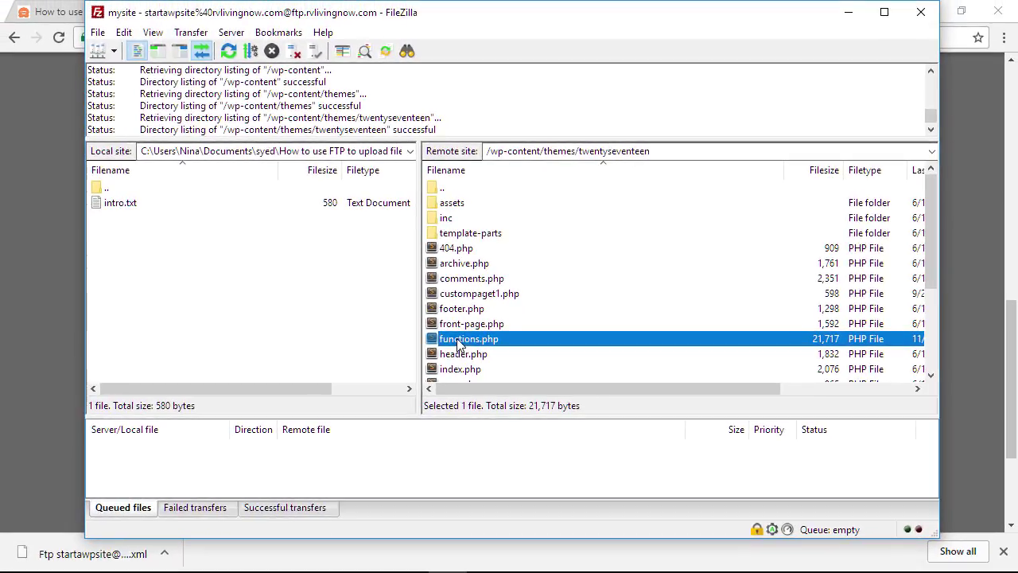
pyautogui.rightClick(435, 402)
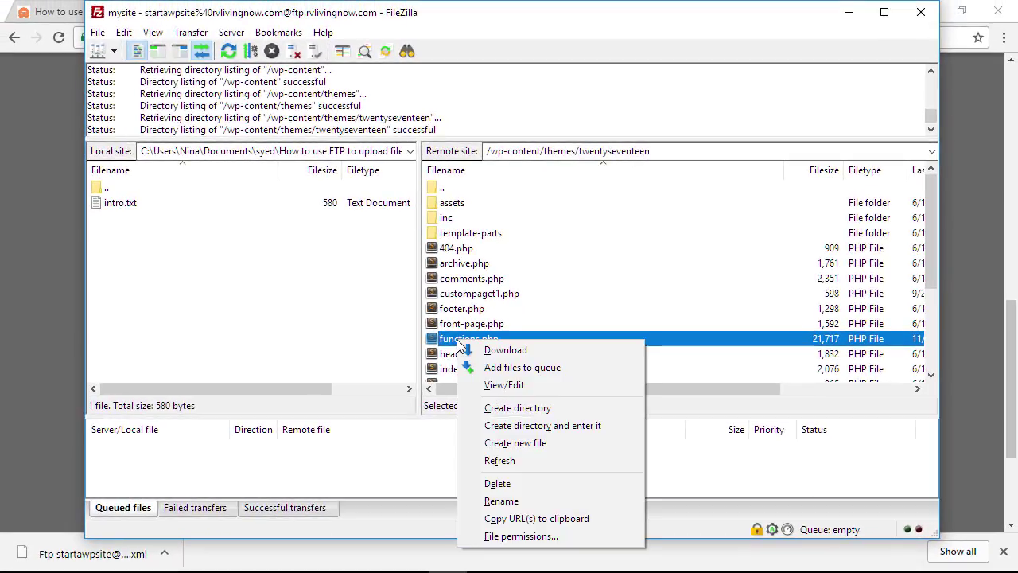
pyautogui.click(505, 350)
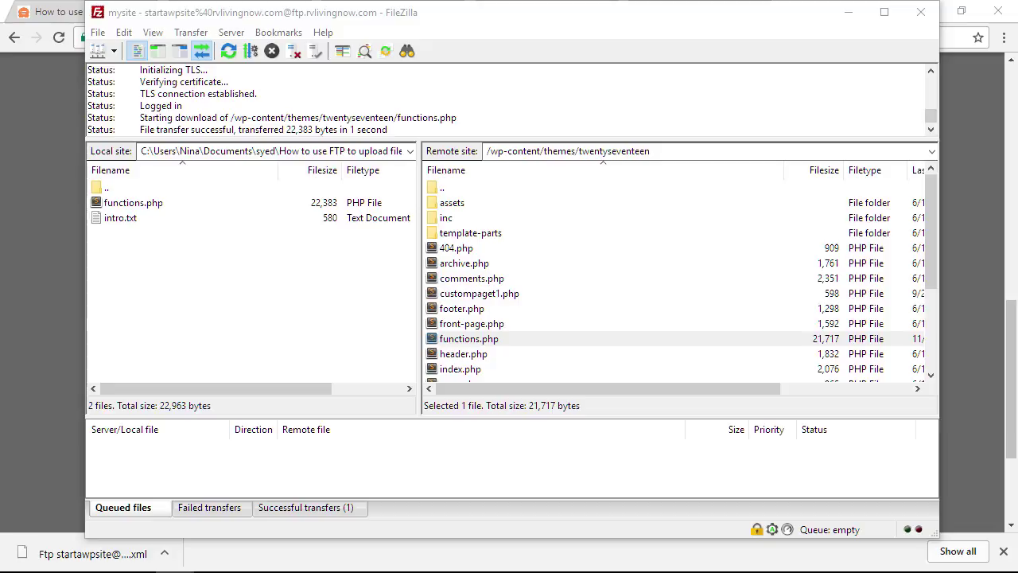
# Open the downloaded functions.php in Notepad++ from its local folder, examine the code near its end, and minimize the editor
pyautogui.moveTo(0, 112); pyautogui.dragTo(459, 34)
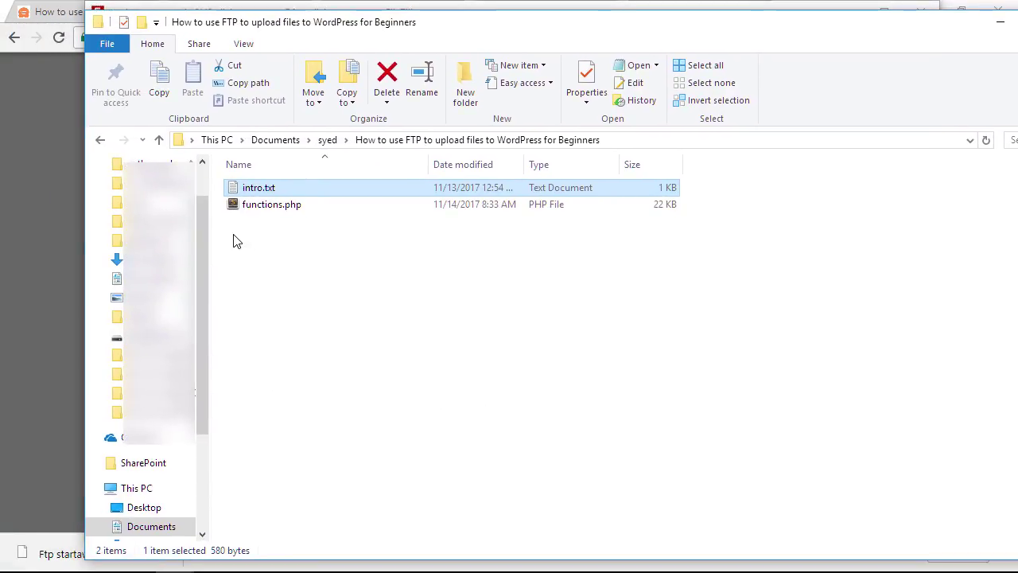
pyautogui.click(261, 204)
pyautogui.rightClick(261, 205)
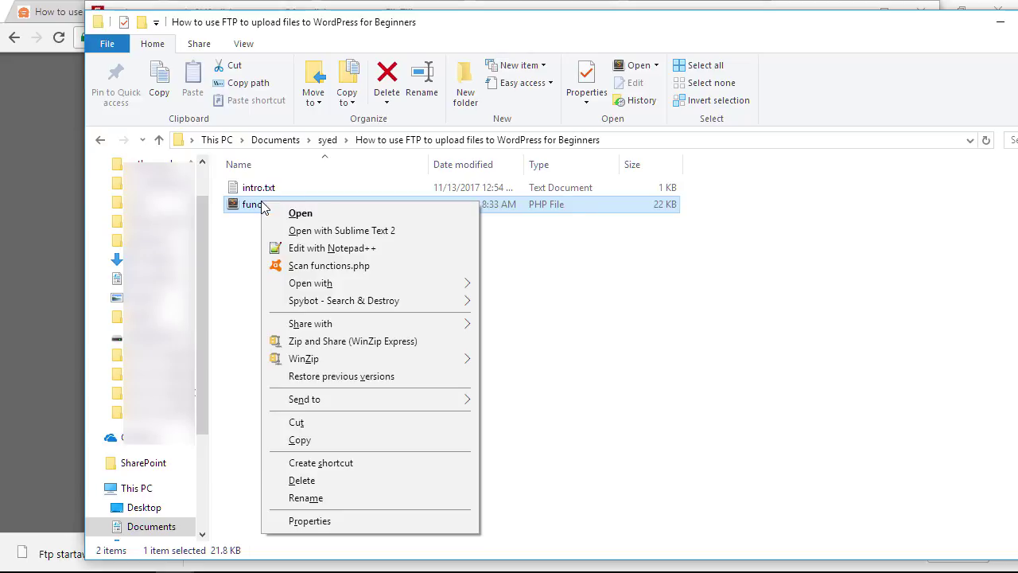
pyautogui.click(312, 252)
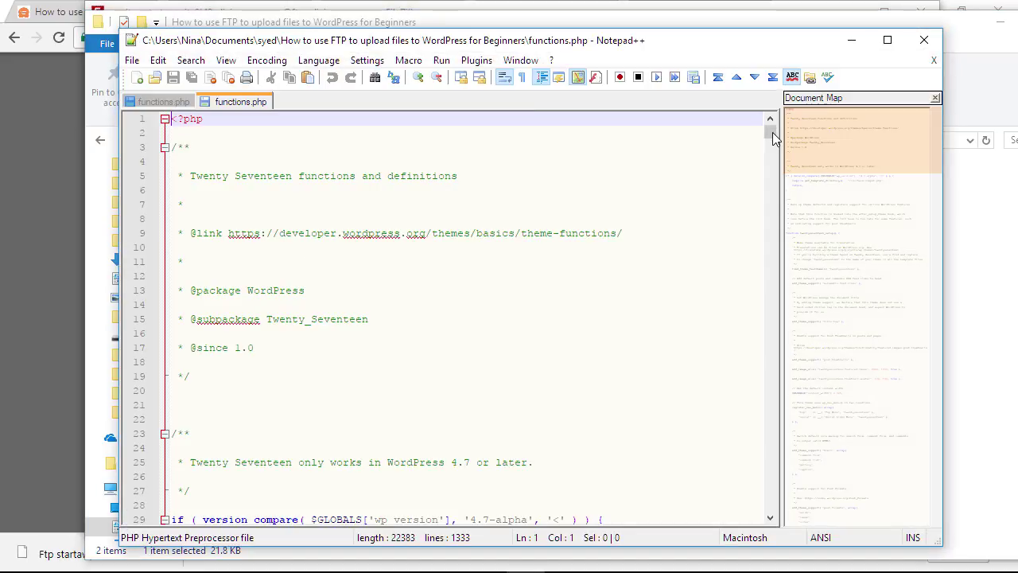
pyautogui.moveTo(772, 132); pyautogui.dragTo(769, 529)
pyautogui.click(661, 506)
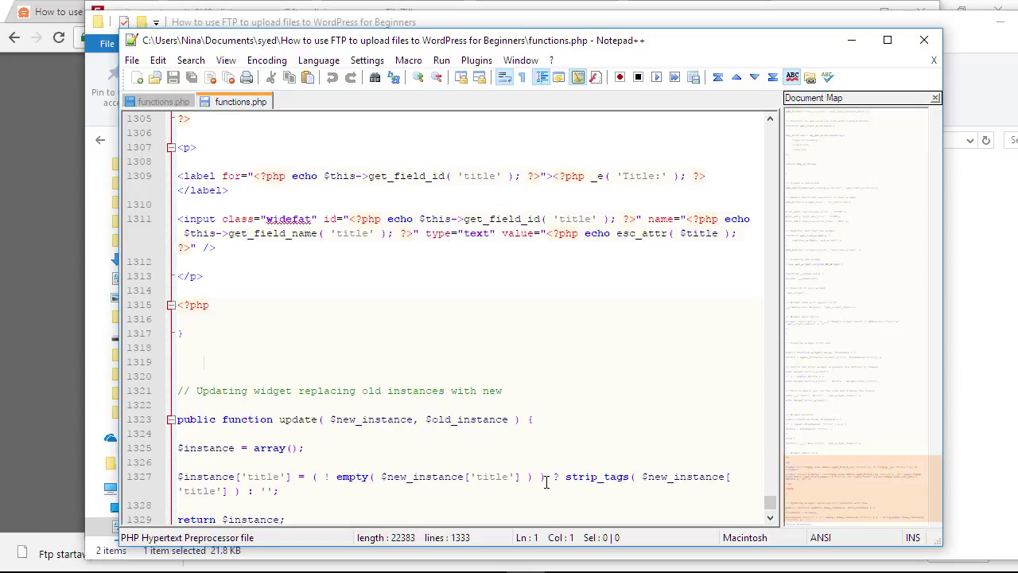
pyautogui.click(851, 40)
# Upload the local functions.php to the remote twentyseventeen folder, overwriting the existing file
pyautogui.click(130, 204)
pyautogui.rightClick(127, 207)
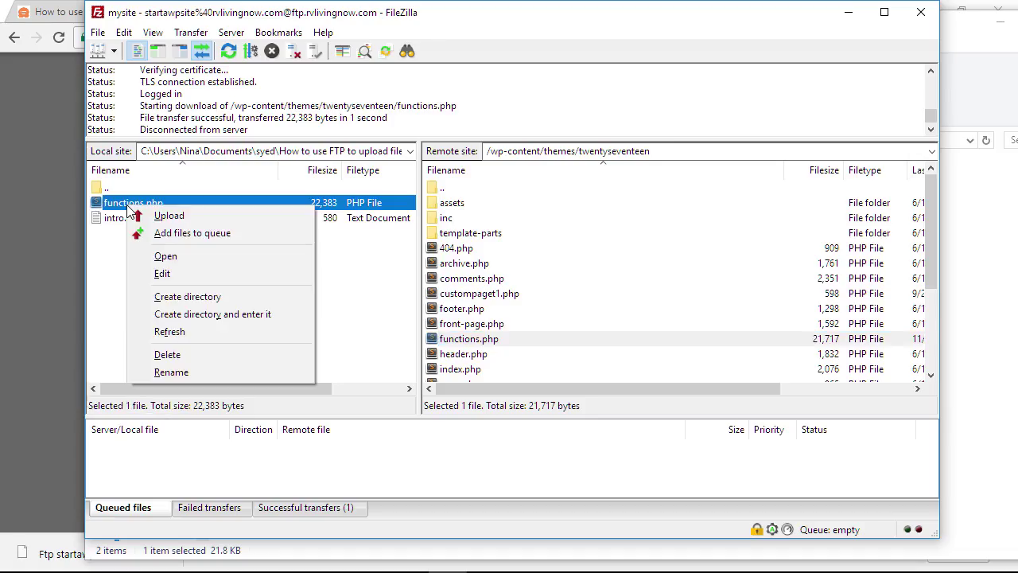
pyautogui.click(161, 216)
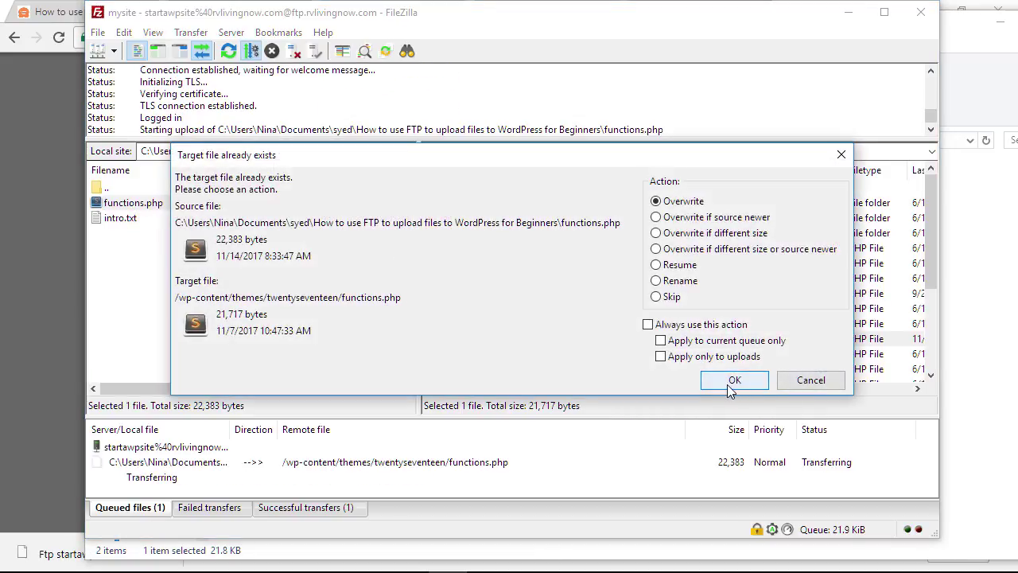
pyautogui.click(732, 382)
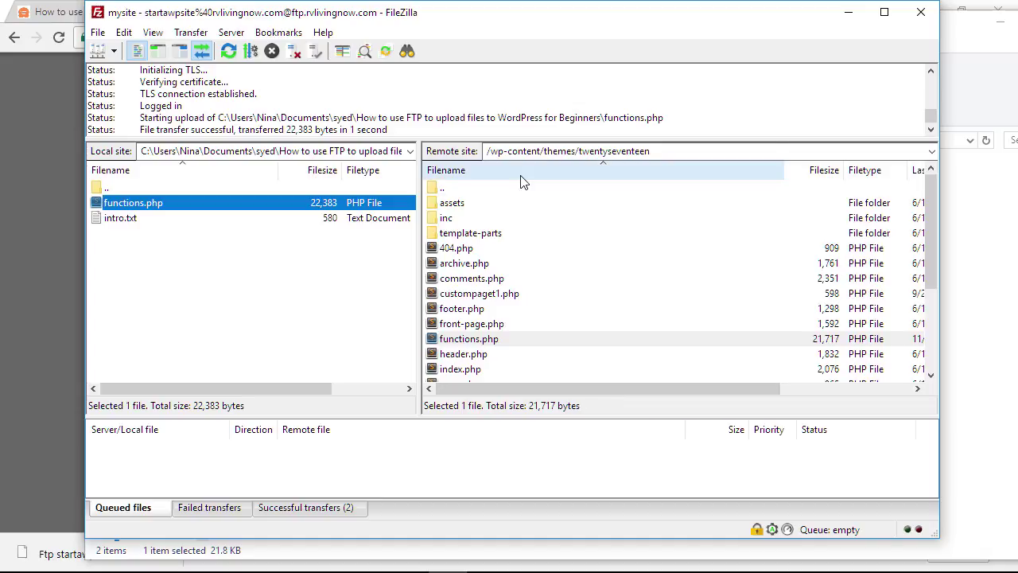
# Go back up from the theme folder to wp-content on the remote site and open its plugins folder
pyautogui.click(446, 189)
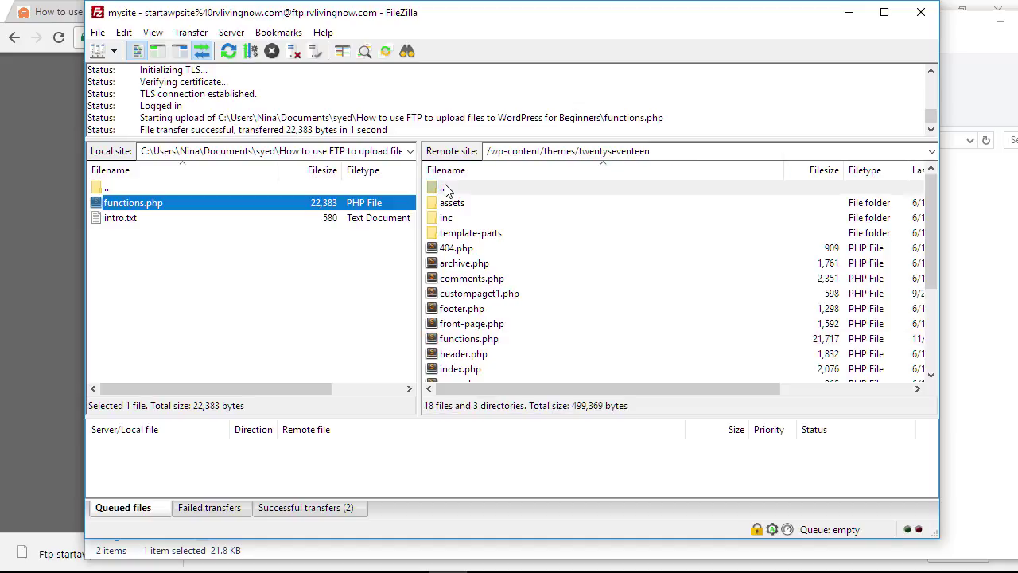
pyautogui.doubleClick(445, 188)
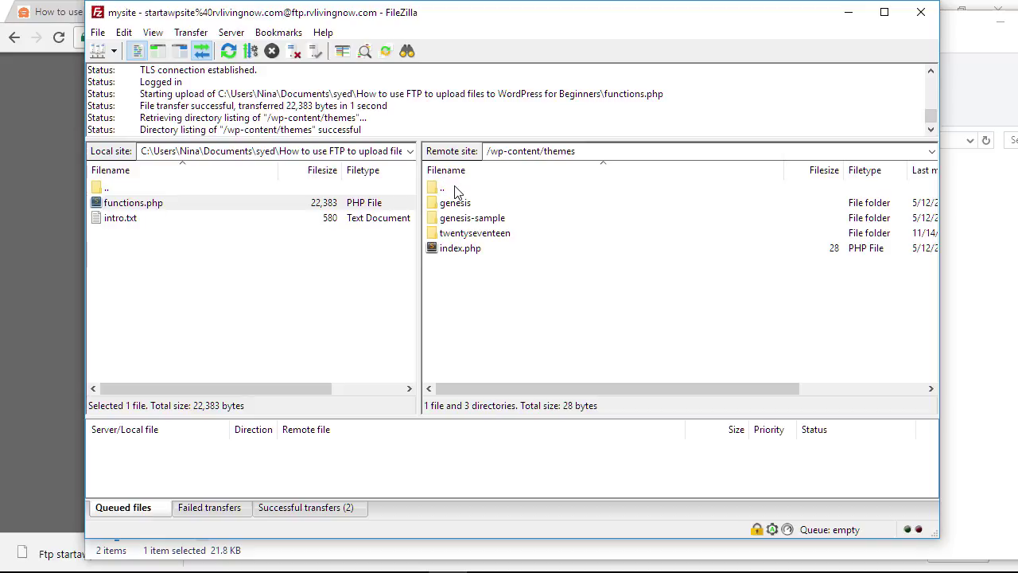
pyautogui.doubleClick(458, 190)
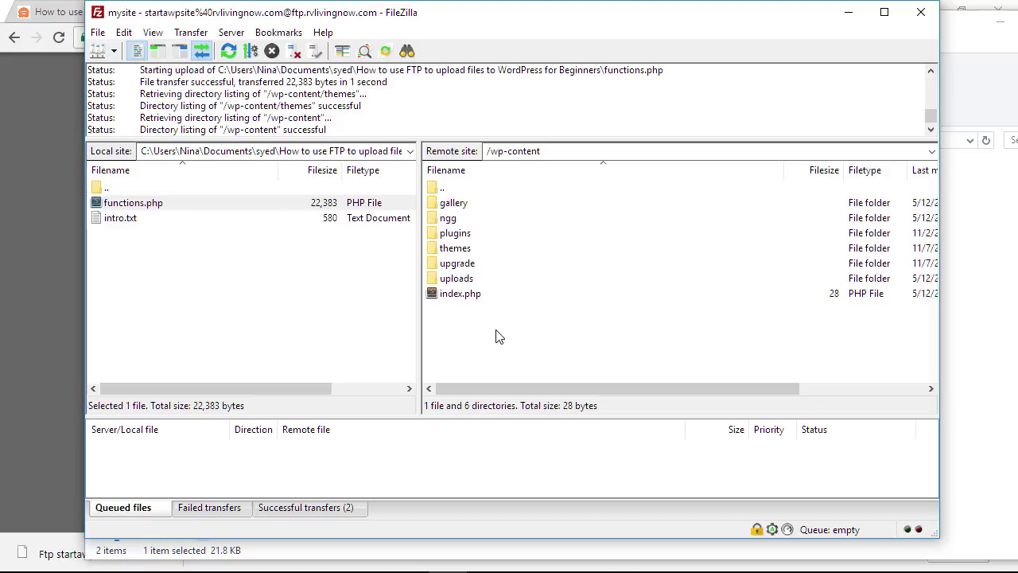
pyautogui.doubleClick(457, 235)
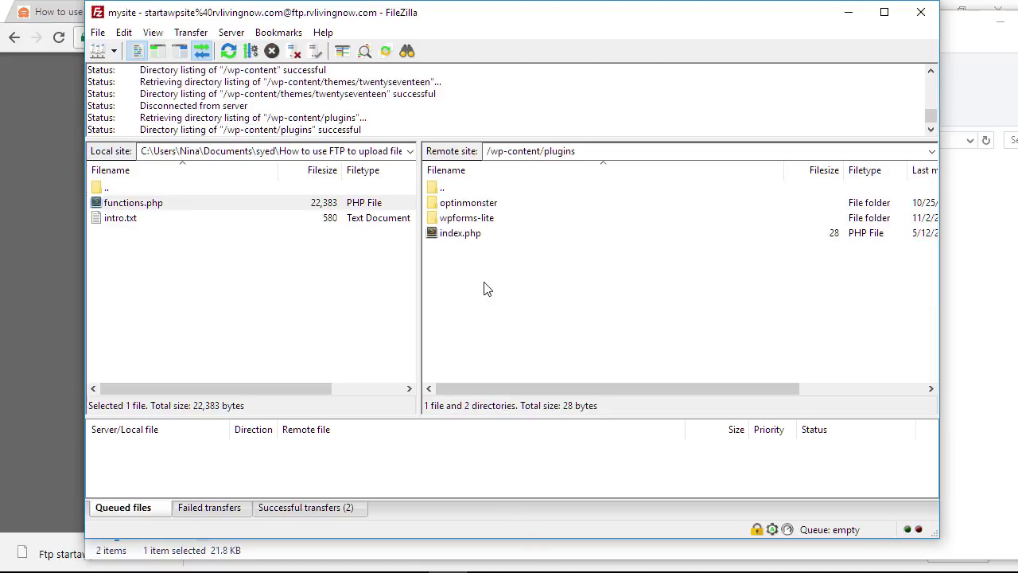
# Extract google-analytics-premium-v6.2.4.zip directly into the "How to use FTP to upload files to WordPress for Beginners" folder, dropping the version-named subfolder from the destination
pyautogui.click(225, 298)
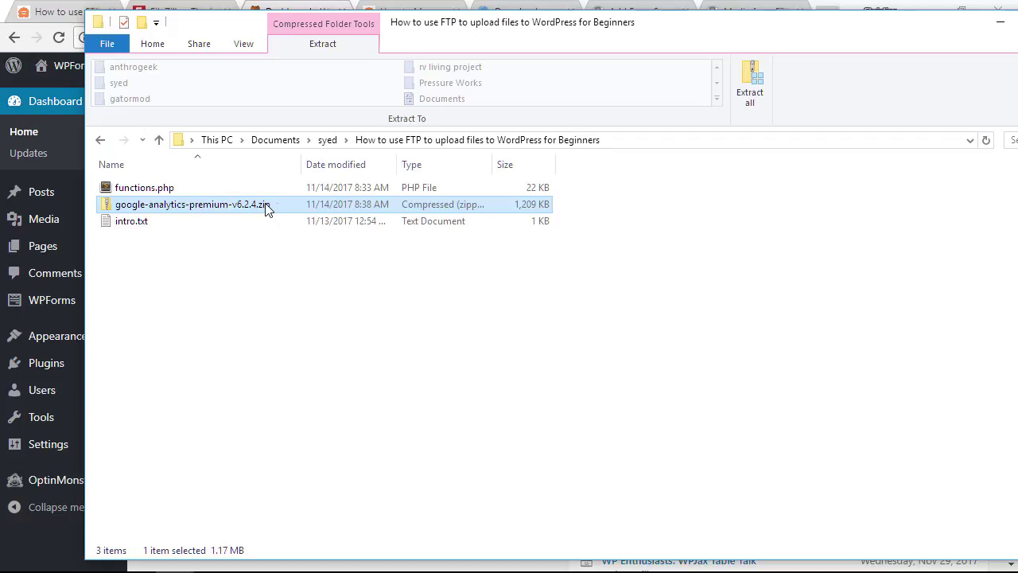
pyautogui.click(751, 81)
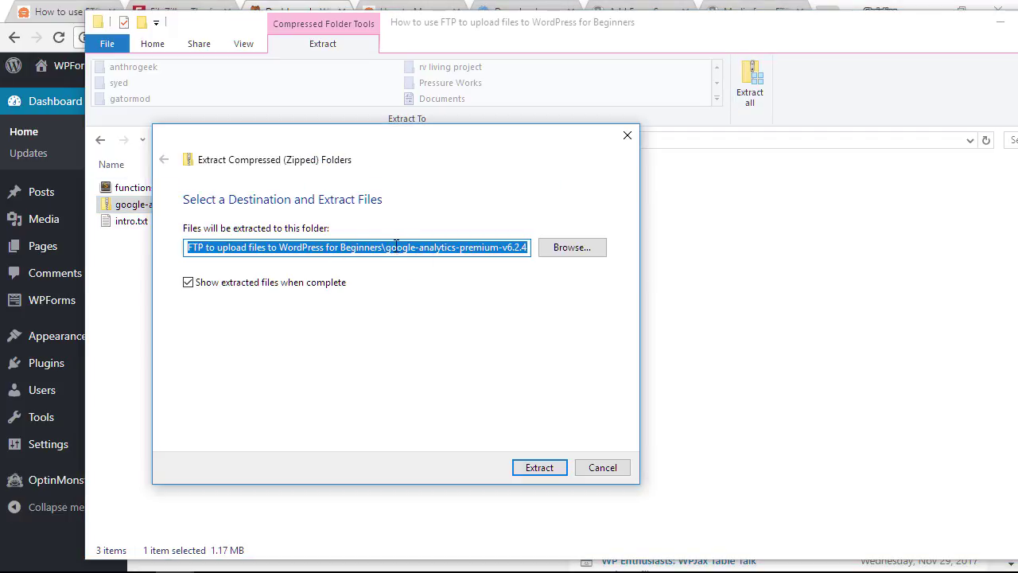
pyautogui.moveTo(388, 248); pyautogui.dragTo(539, 258)
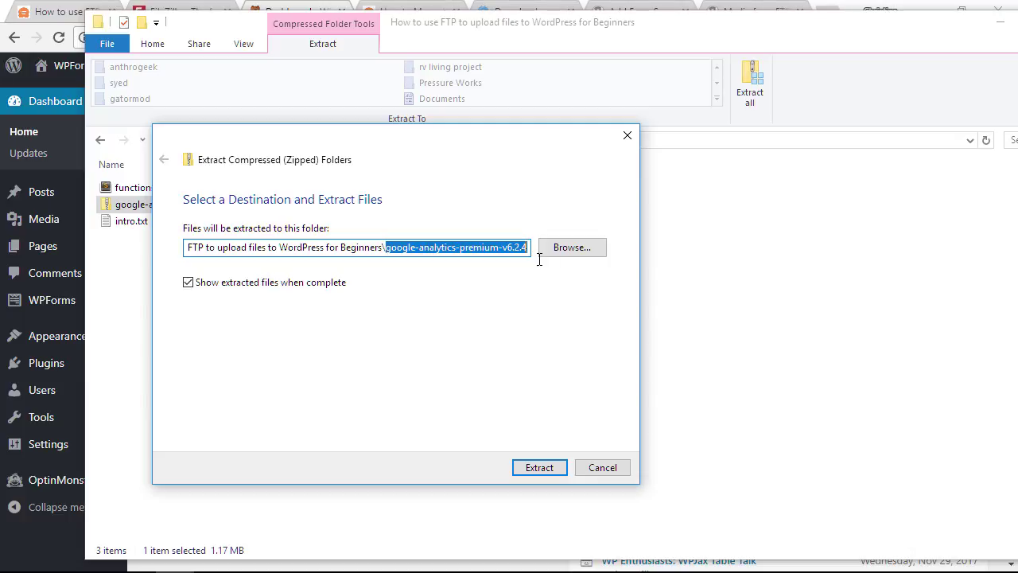
pyautogui.press('BackSpace')
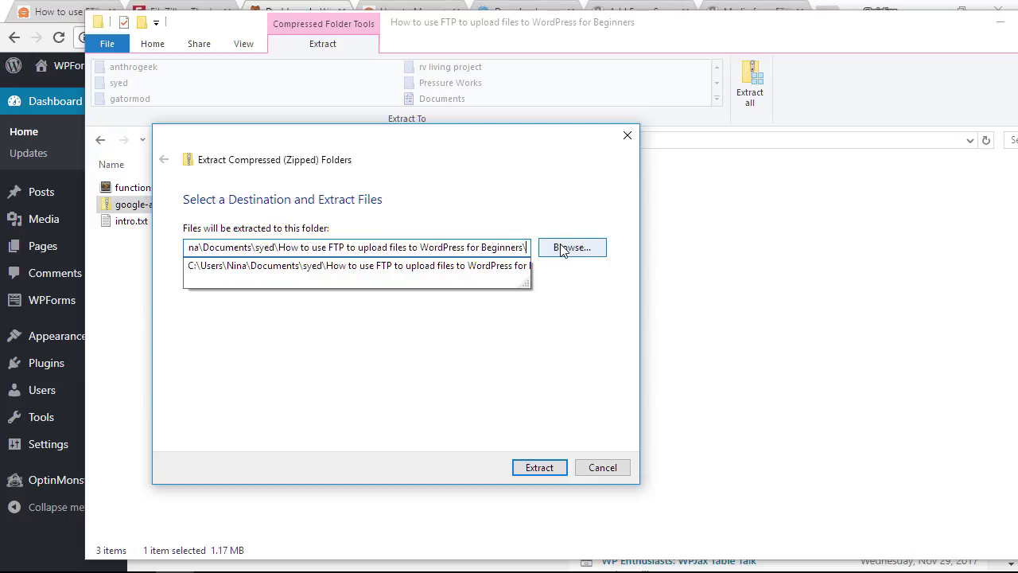
pyautogui.click(546, 406)
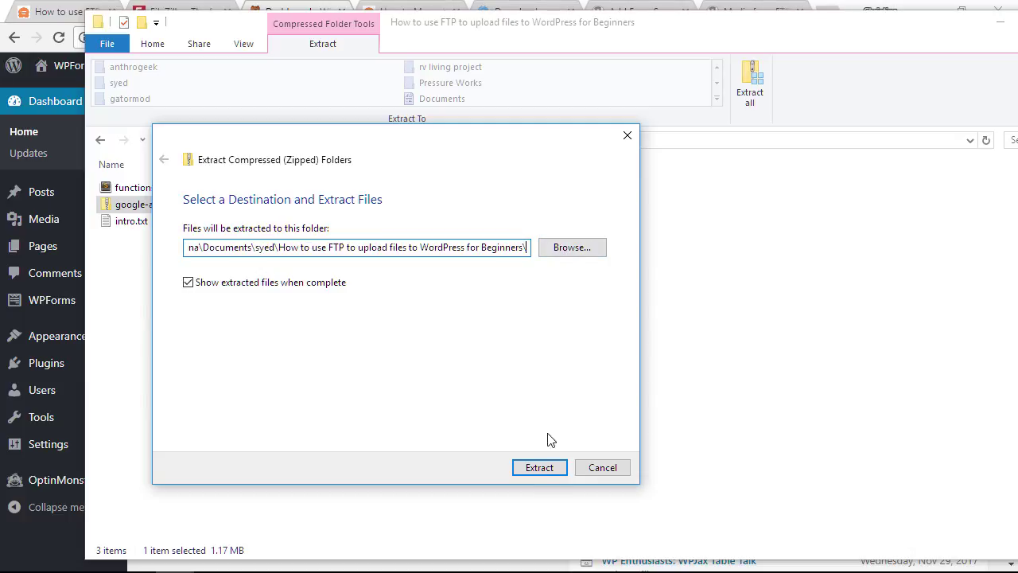
pyautogui.click(540, 469)
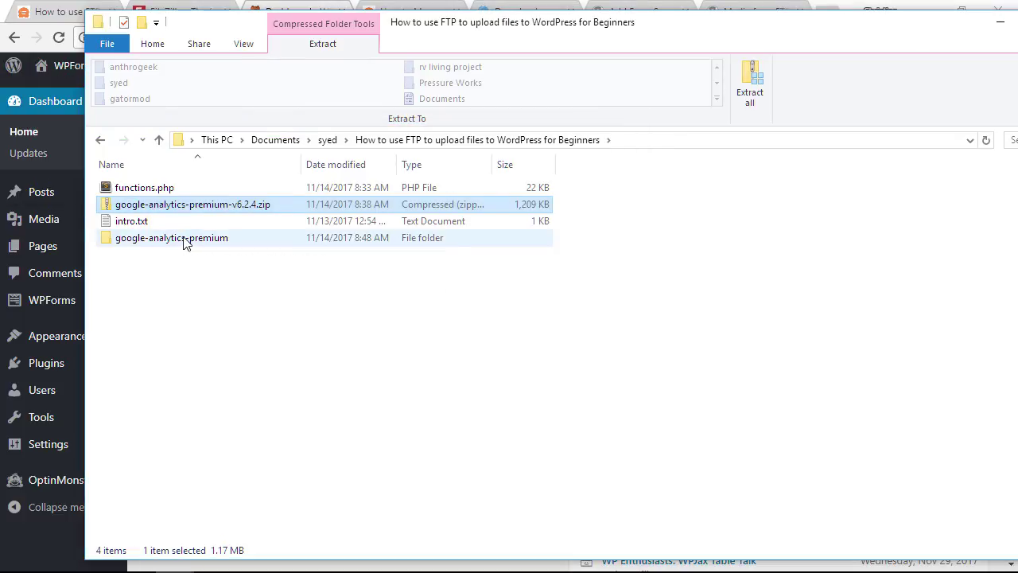
# Open the extracted google-analytics-premium folder to examine its contents and switch back to FileZilla
pyautogui.click(185, 241)
pyautogui.doubleClick(220, 248)
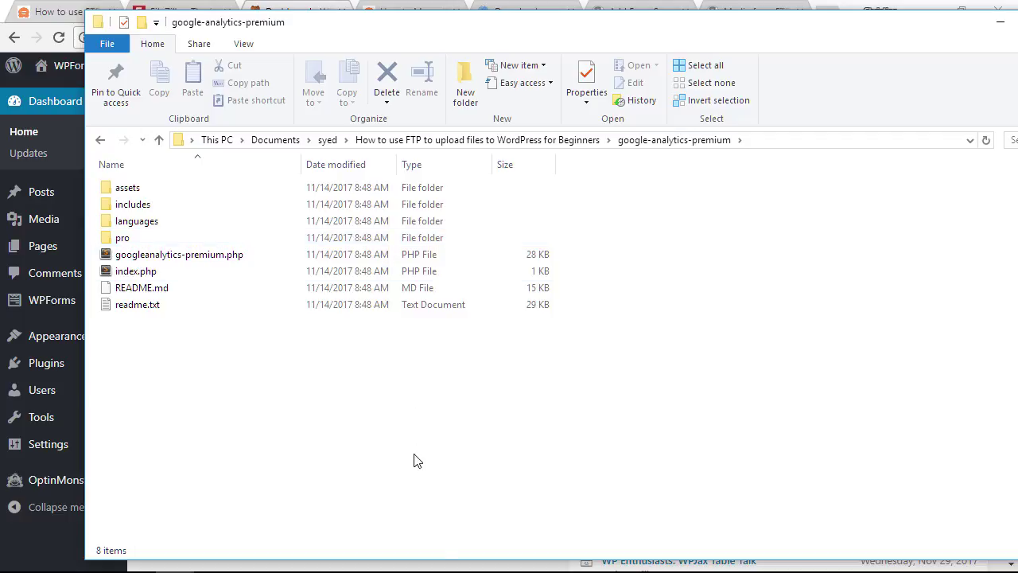
pyautogui.click(445, 559)
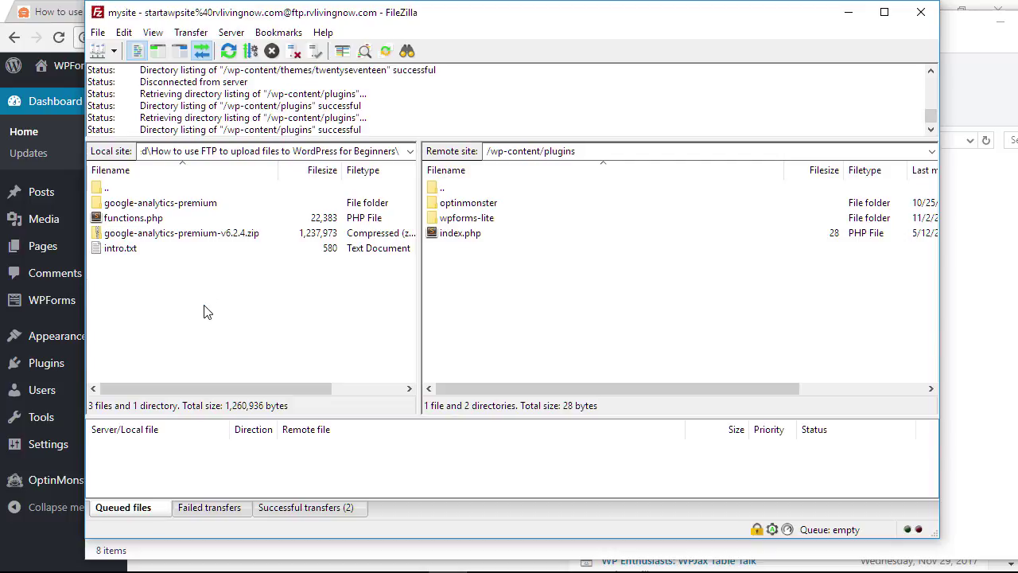
# Upload the local google-analytics-premium folder to the remote /wp-content/plugins folder
pyautogui.click(147, 209)
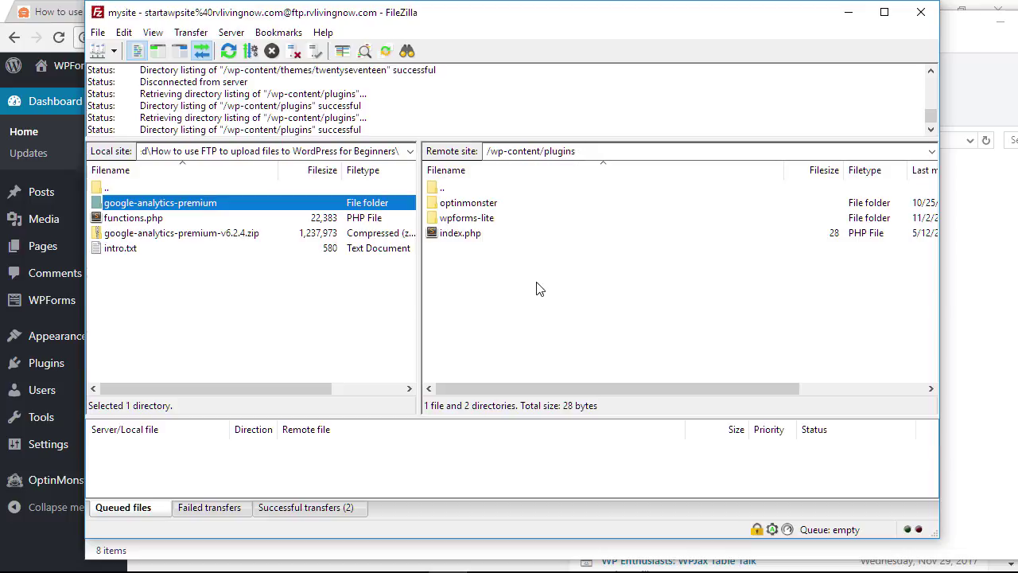
pyautogui.moveTo(220, 208); pyautogui.dragTo(252, 205)
pyautogui.moveTo(252, 205); pyautogui.dragTo(252, 205)
pyautogui.rightClick(206, 206)
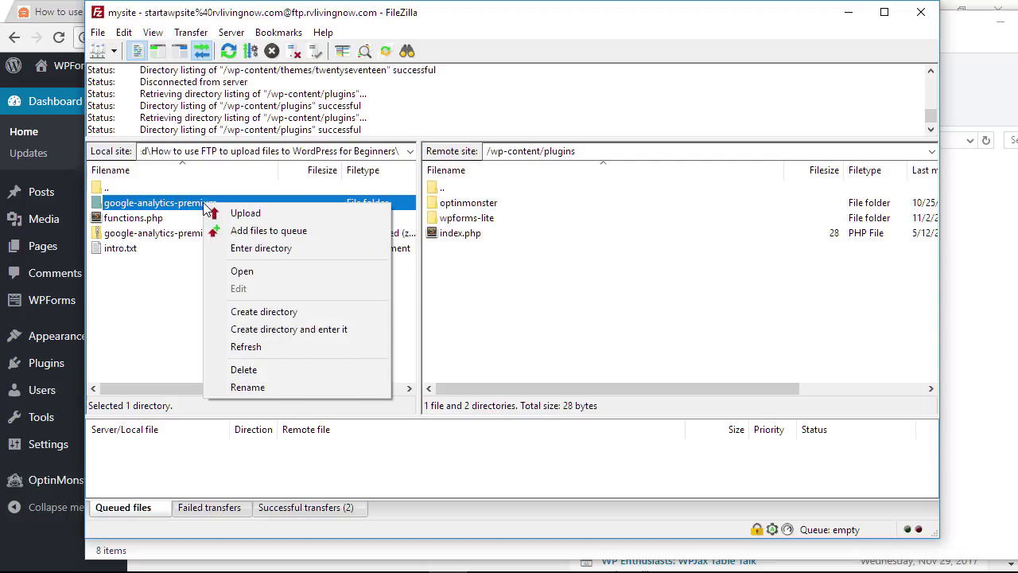
pyautogui.click(228, 217)
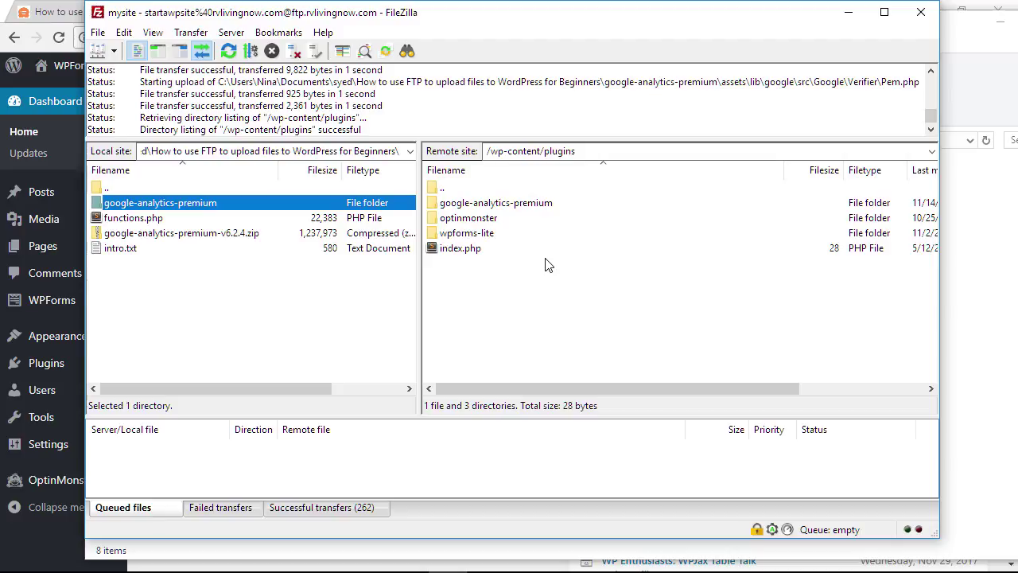
# Switch to the WordPress dashboard in Chrome and open the list of installed plugins
pyautogui.click(38, 528)
pyautogui.moveTo(45, 365)
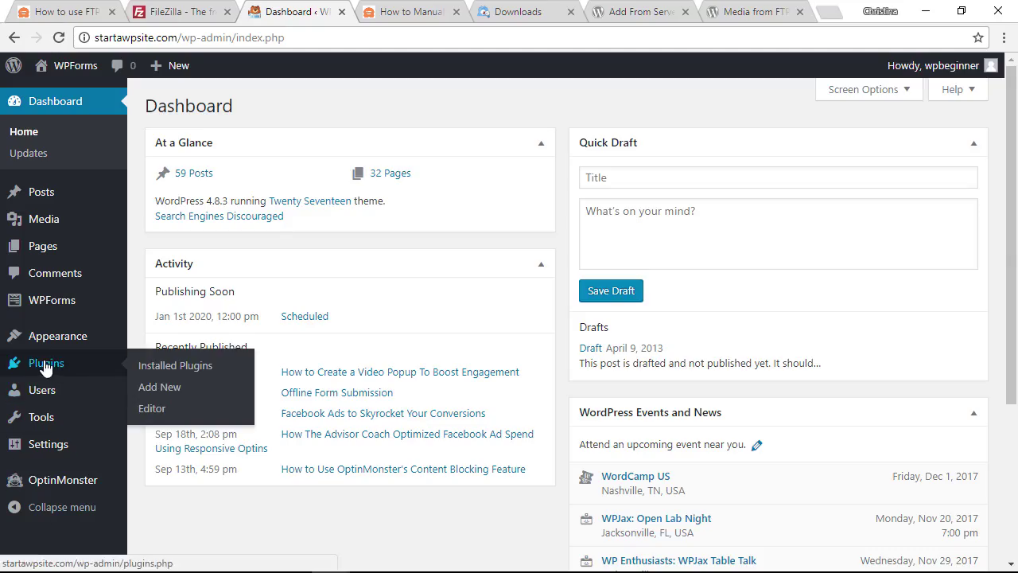
pyautogui.click(157, 372)
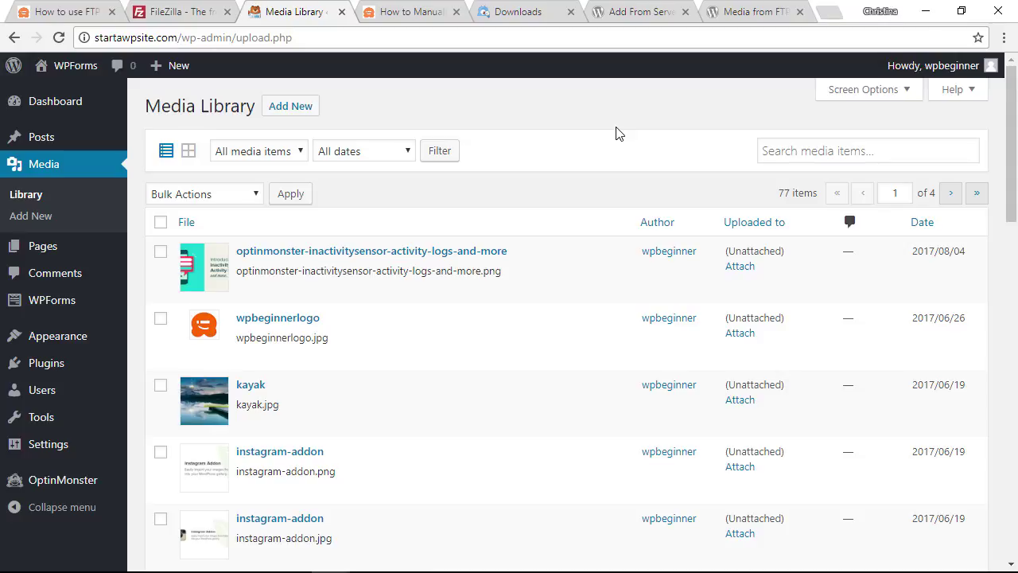
# View the WordPress.org pages of the Add From Server and Media from FTP plugins
pyautogui.click(628, 14)
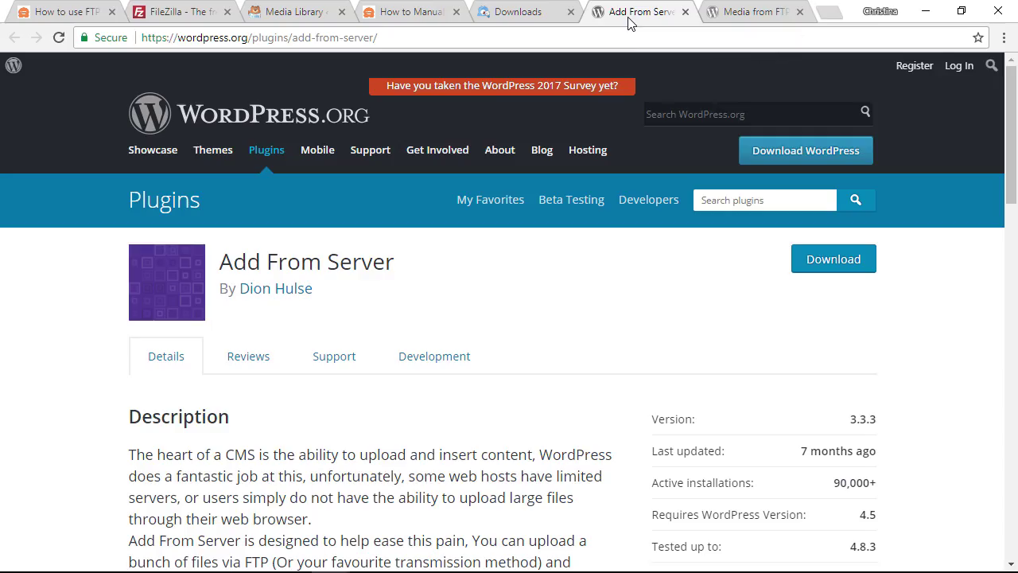
pyautogui.click(719, 15)
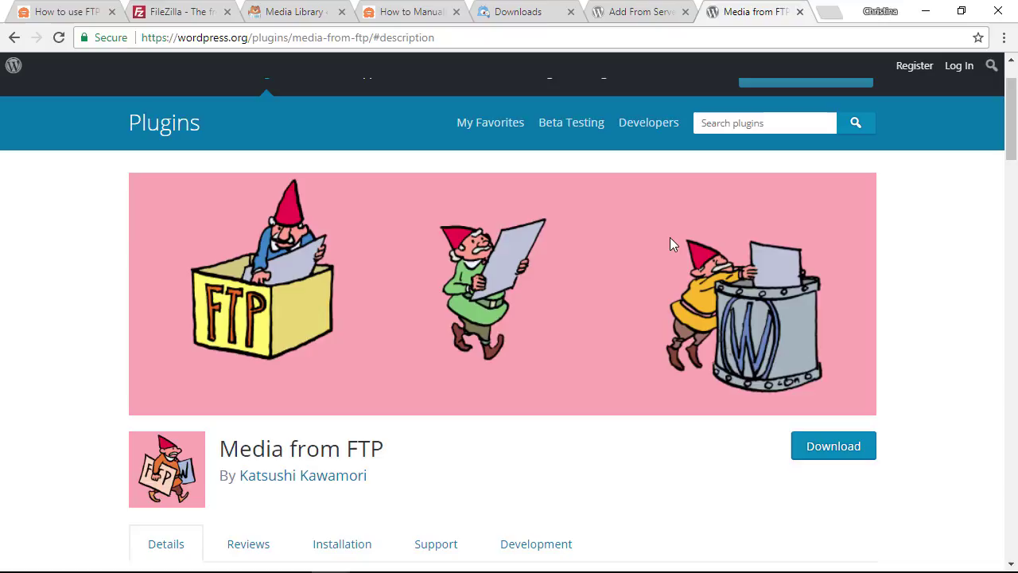